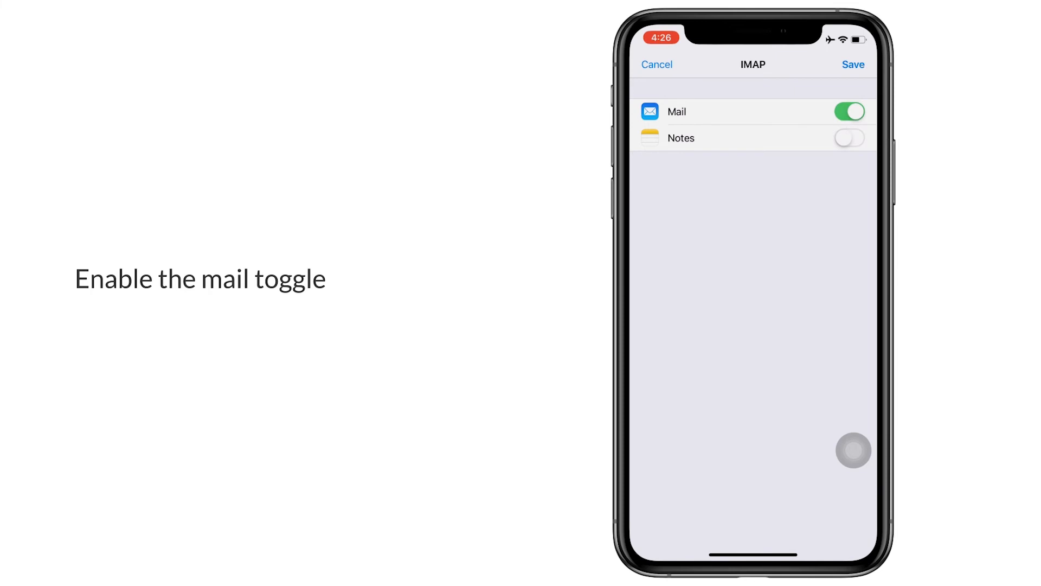
# - Save the Domains4Demo IMAP account and leave the accounts settings
pyautogui.click(853, 65)
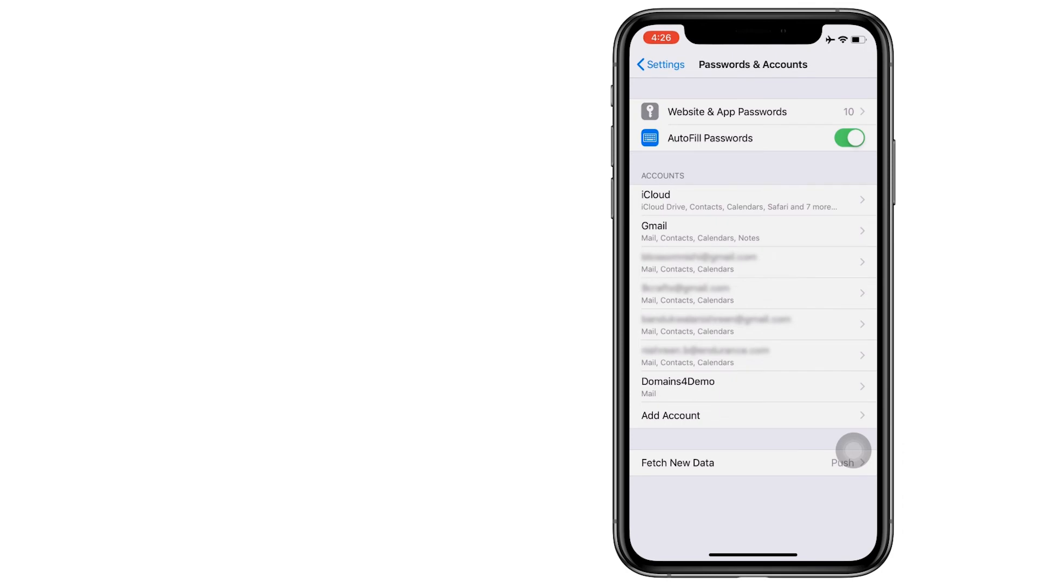
pyautogui.click(661, 65)
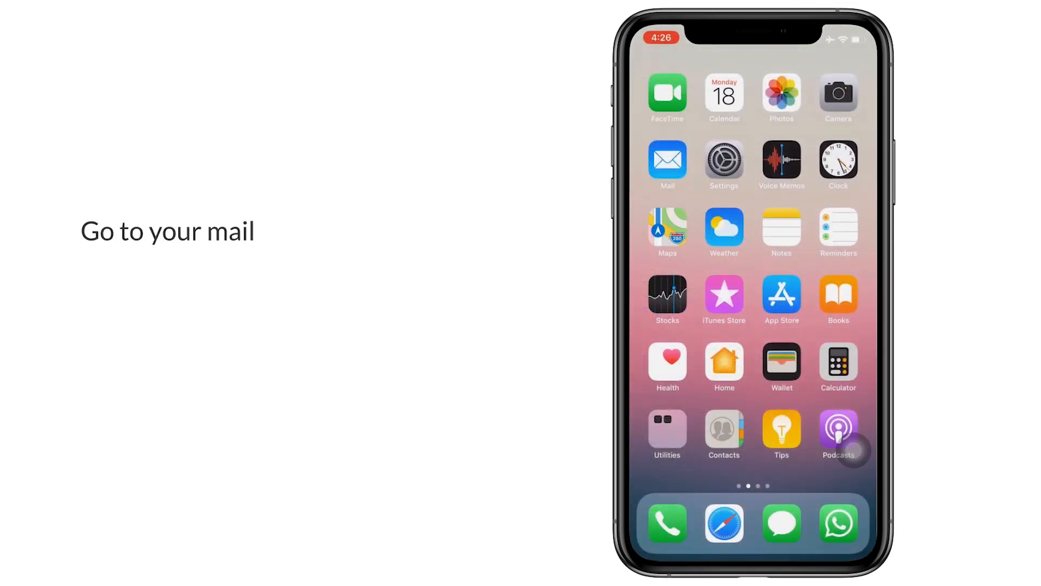
# - Launch Mail and open the Domains4Demo inbox with its Sectigo message
pyautogui.click(668, 160)
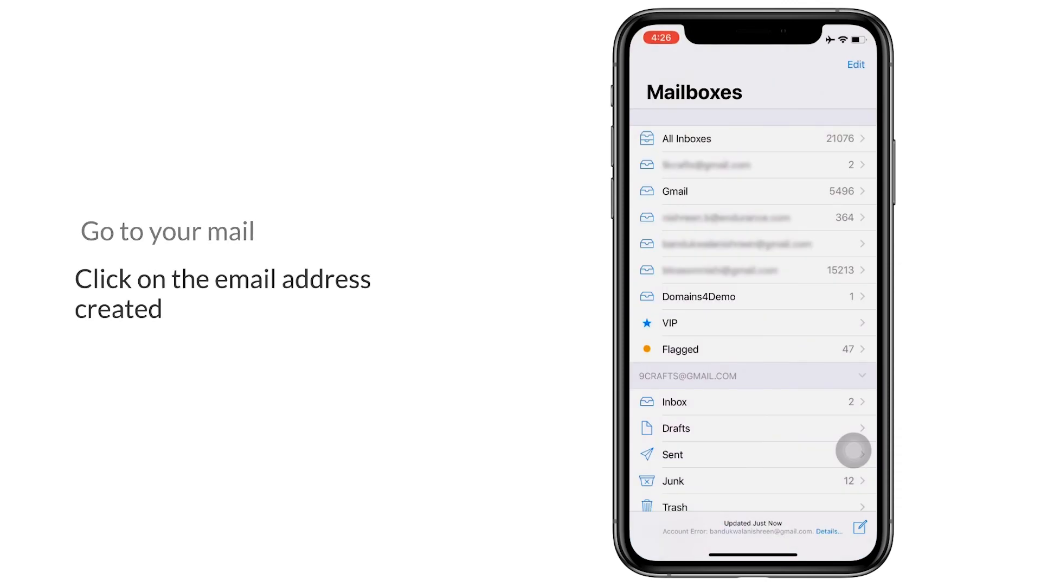
pyautogui.click(732, 297)
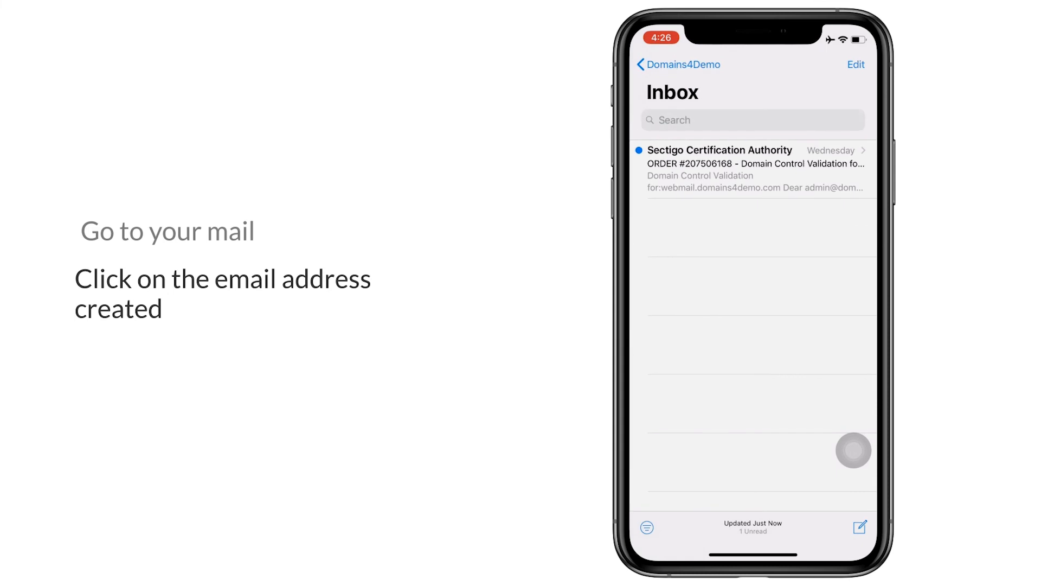